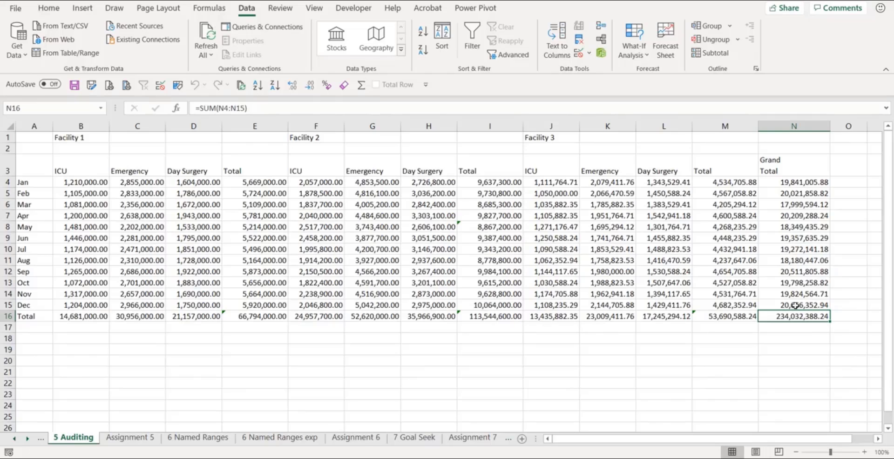
- Trace three levels of precedents for the grand total in N16, and remove the arrows after checking the rows
click(204, 9)
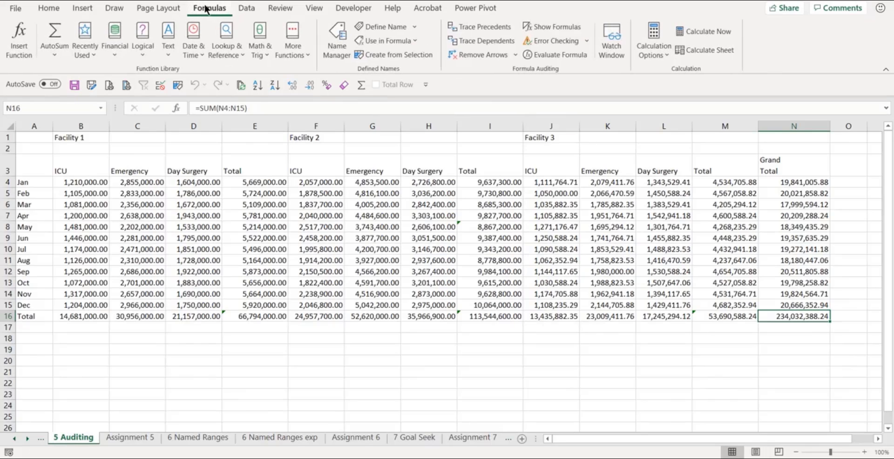
click(486, 27)
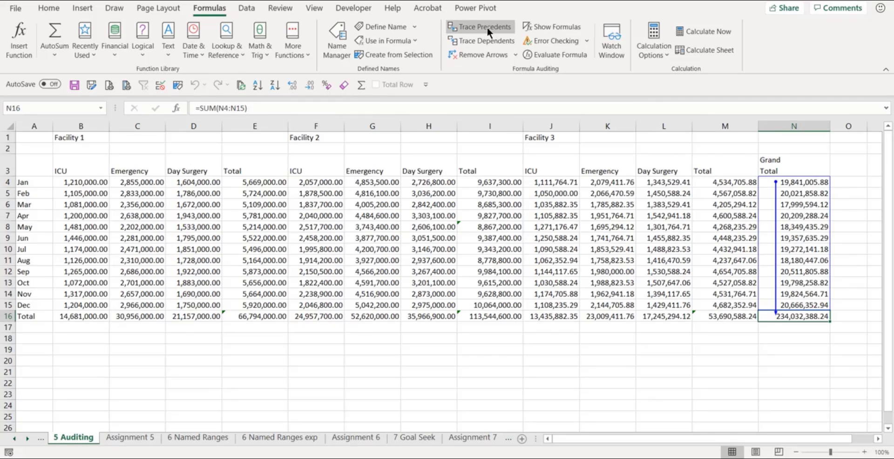
click(486, 27)
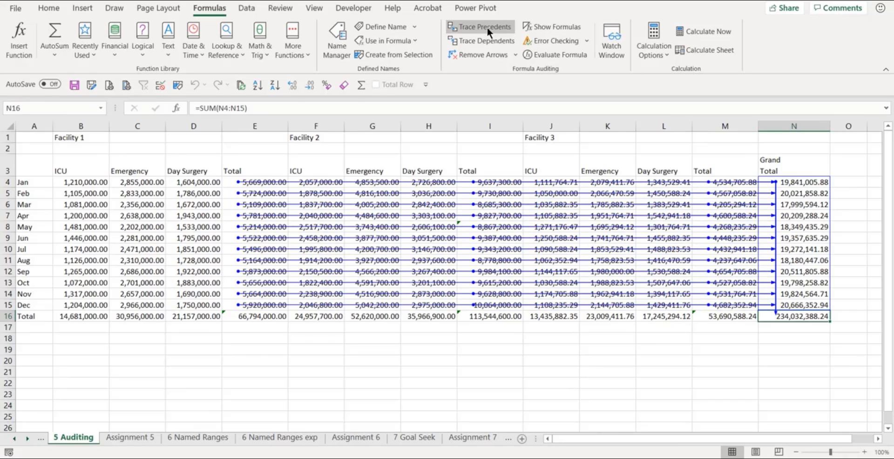
click(487, 27)
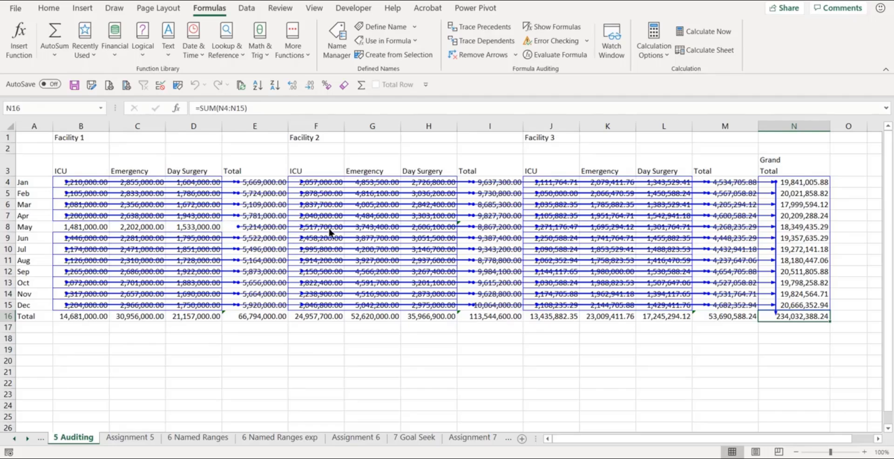
click(476, 54)
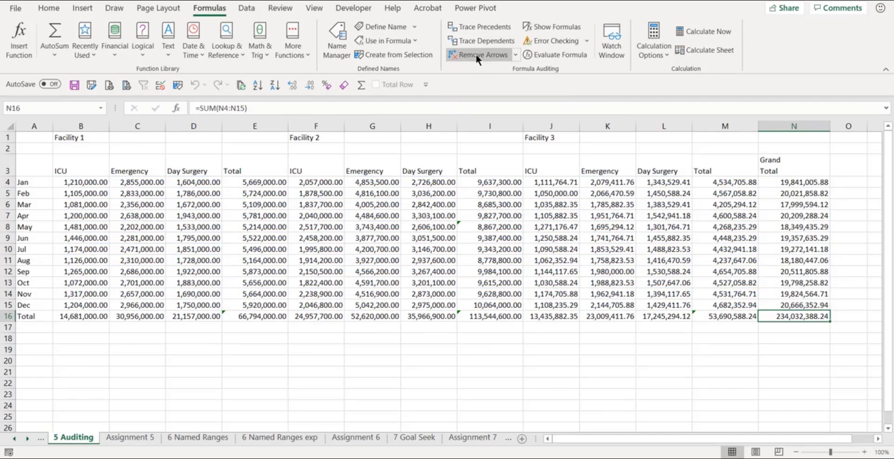
- Display the formulas instead of the values on the 5 Auditing sheet, comparing both views
click(555, 25)
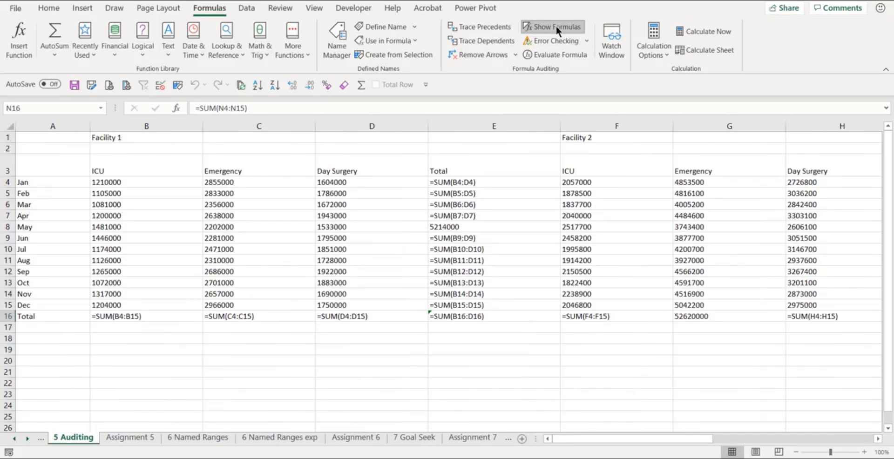
click(556, 26)
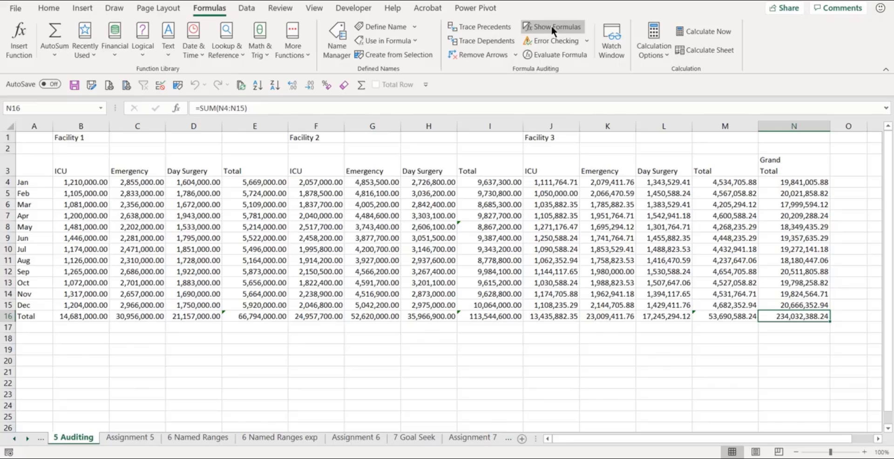
click(551, 26)
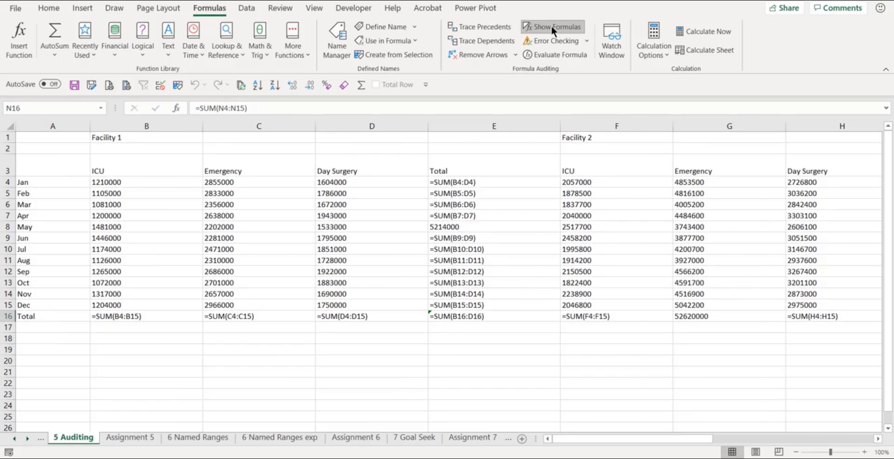
click(551, 26)
click(551, 26)
- Copy Facility 1's April total formula from E7 down into the May total in E8
click(534, 217)
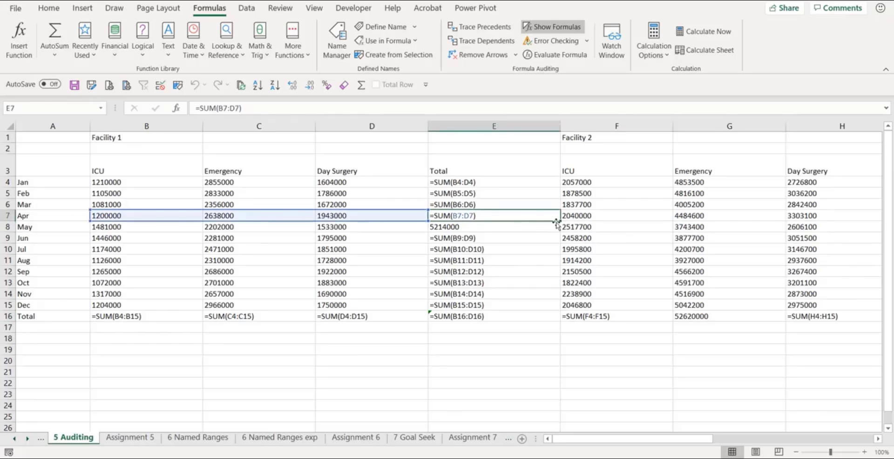
drag(559, 222, 561, 235)
click(524, 271)
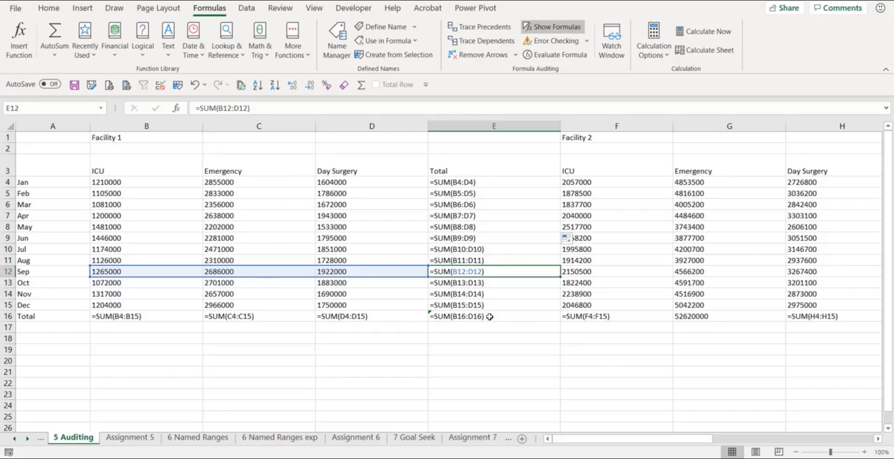
- Replace the hardcoded Facility 2 Emergency total in G16 by filling the ICU total formula across from F16
drag(649, 439, 719, 441)
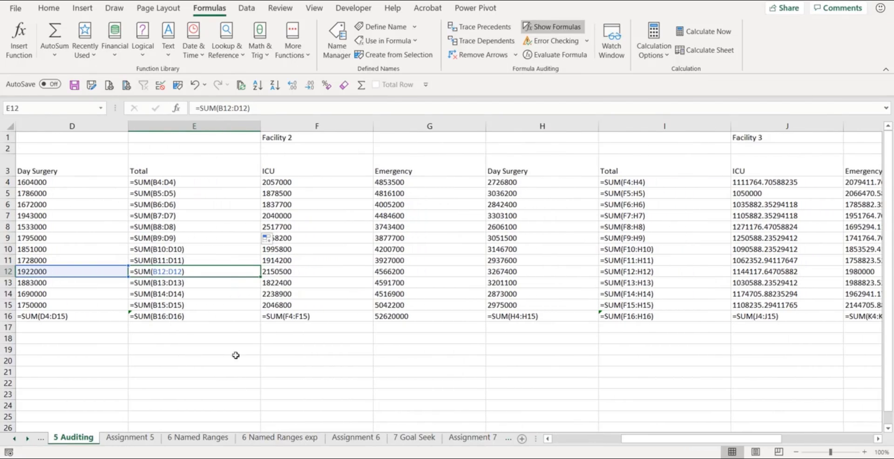
click(409, 317)
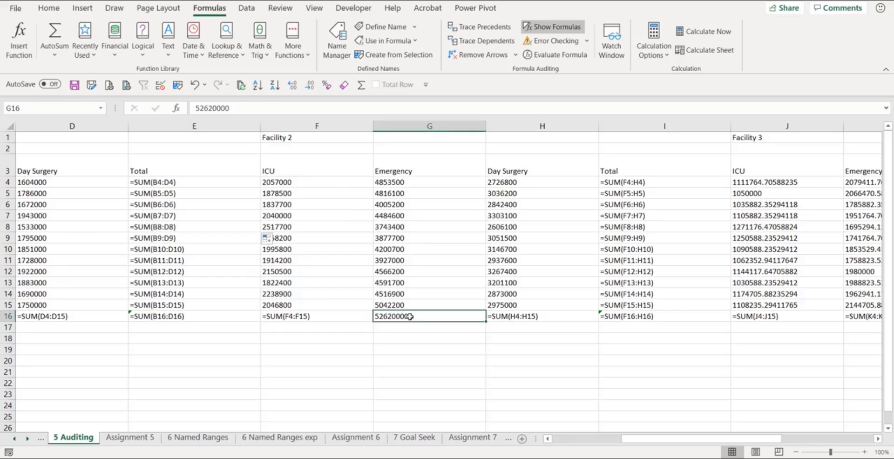
click(319, 317)
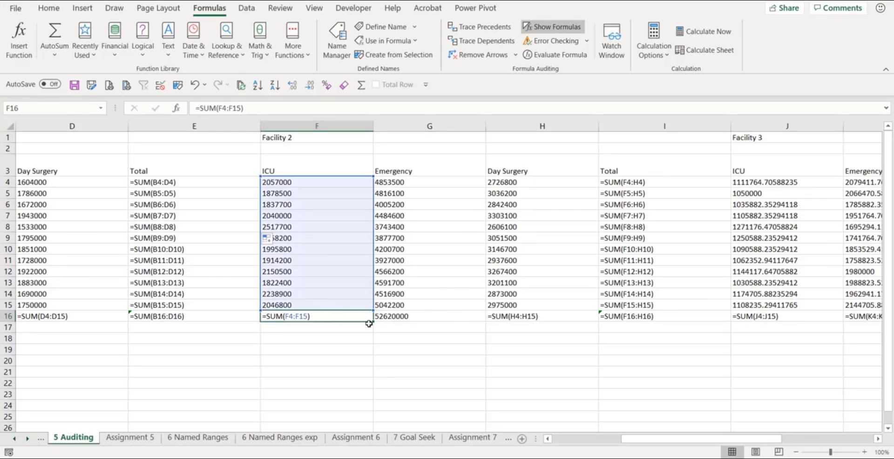
drag(375, 322, 461, 317)
- Check the remaining formulas through the Grand Total column and switch the sheet back to displaying values
drag(669, 436, 773, 421)
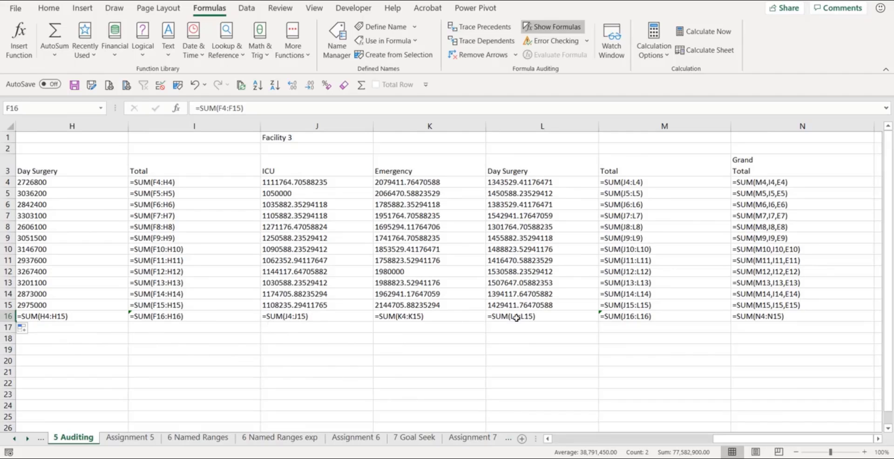
drag(739, 442, 579, 451)
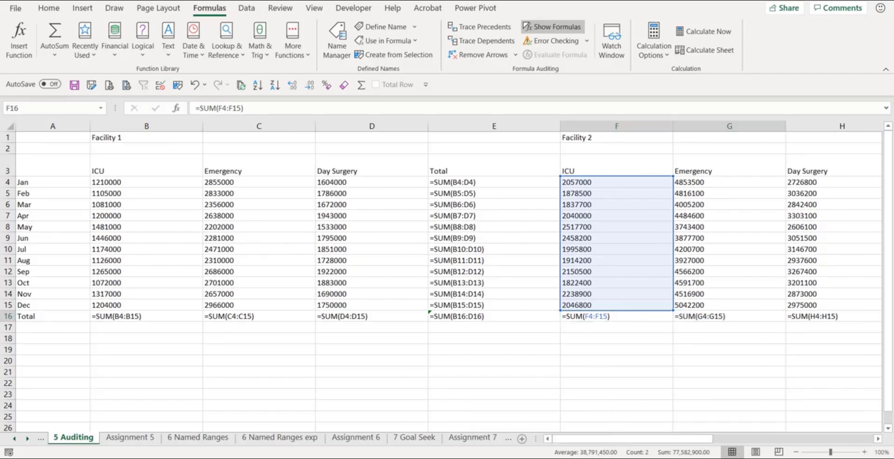
key(ctrl+grave)
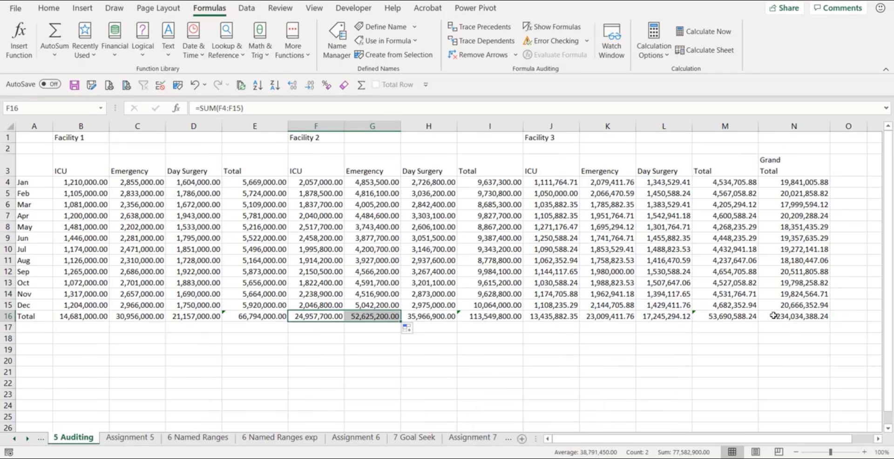
- Recheck the corrected grand total in N16 by tracing three levels of precedents, and clear the arrows
click(798, 316)
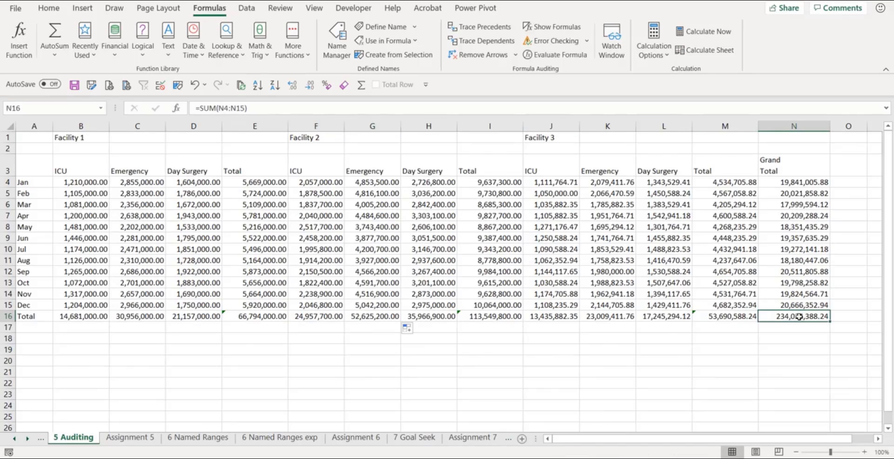
click(487, 26)
click(487, 27)
click(487, 27)
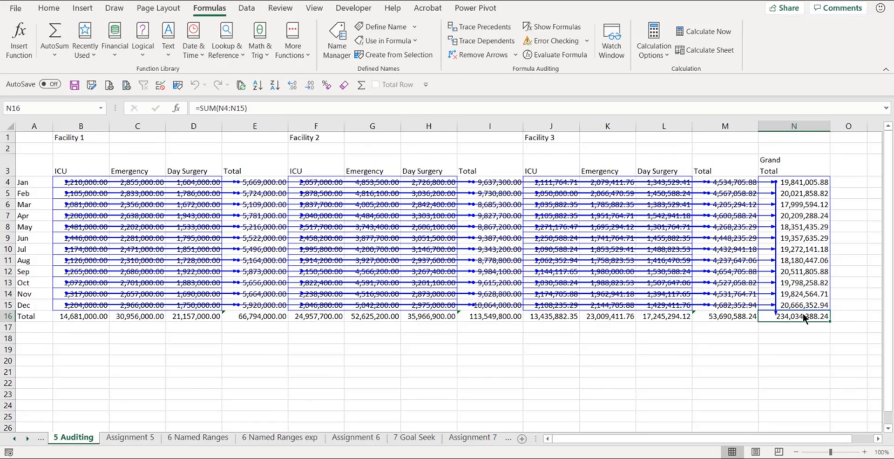
click(500, 56)
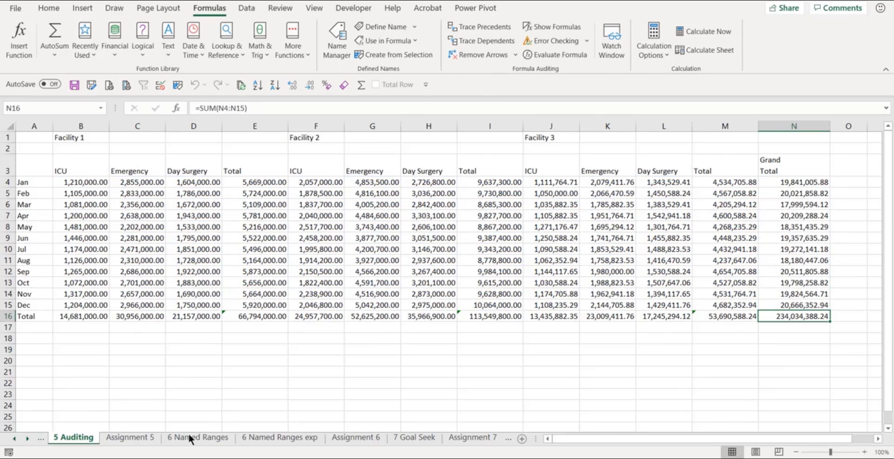
- Open the Assignment 5 sheet, trace three levels of precedents for its grand total in N16, and clear the arrows
click(146, 439)
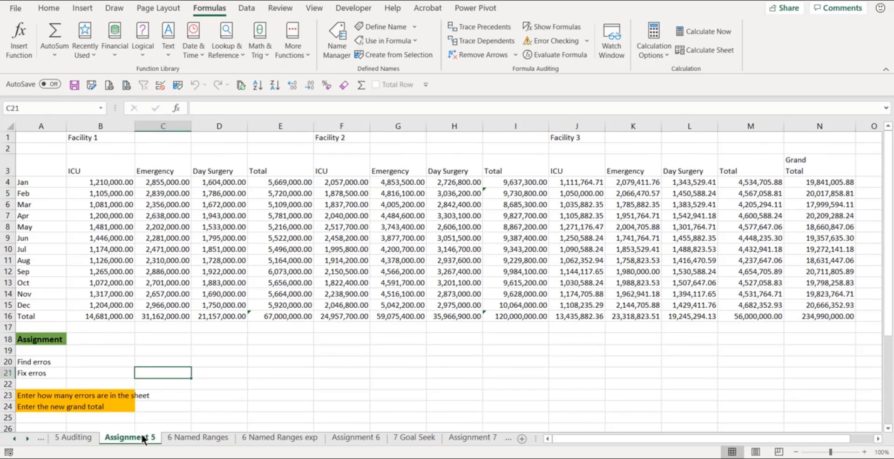
click(819, 316)
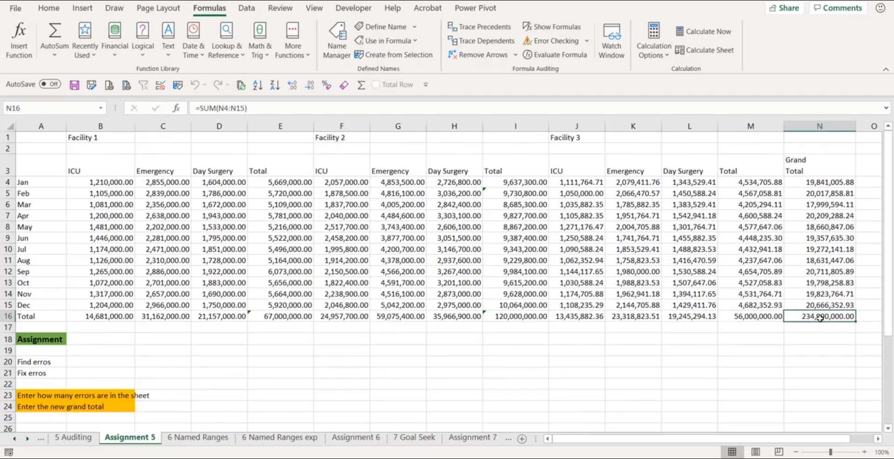
click(482, 28)
click(482, 27)
click(482, 28)
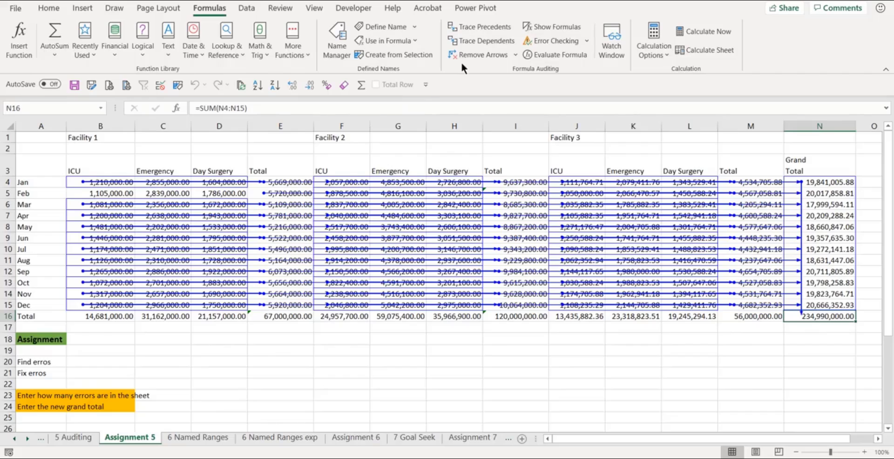
click(483, 55)
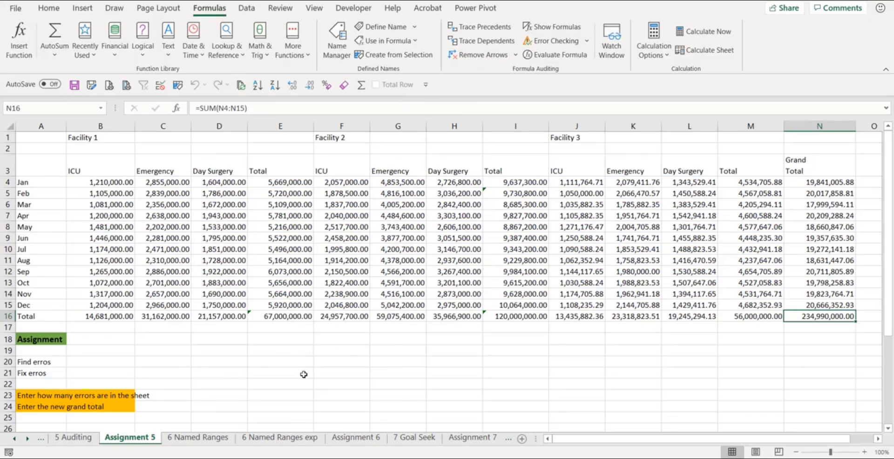
- Trace the precedents of the Facility 1 column totals in B16, C16 and D16, and remove the arrows
click(124, 317)
mouse_move(124, 318)
mouse_down()
mouse_move(223, 308)
mouse_move(757, 312)
mouse_up()
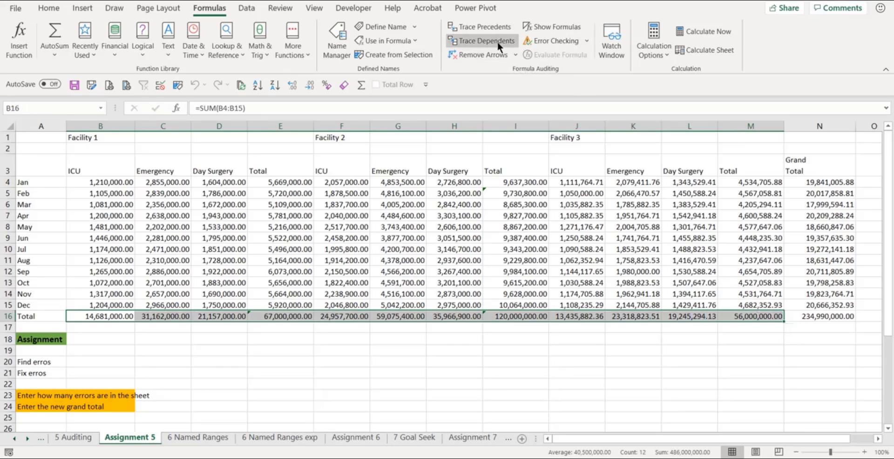
click(487, 27)
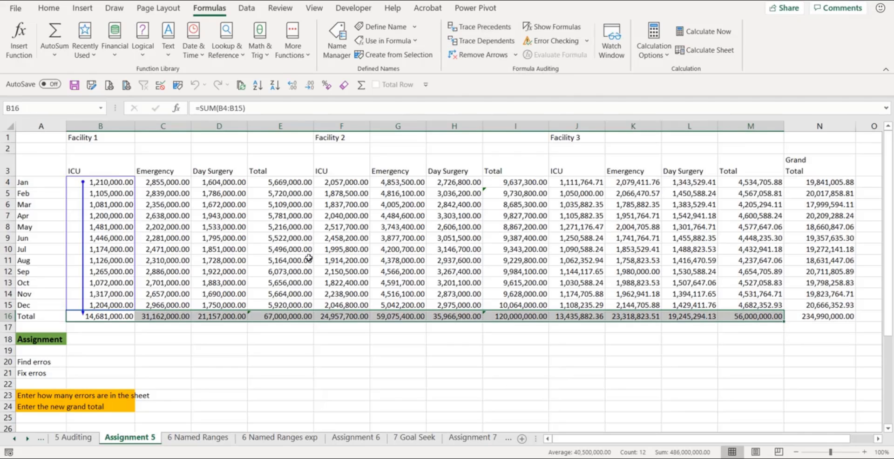
click(172, 320)
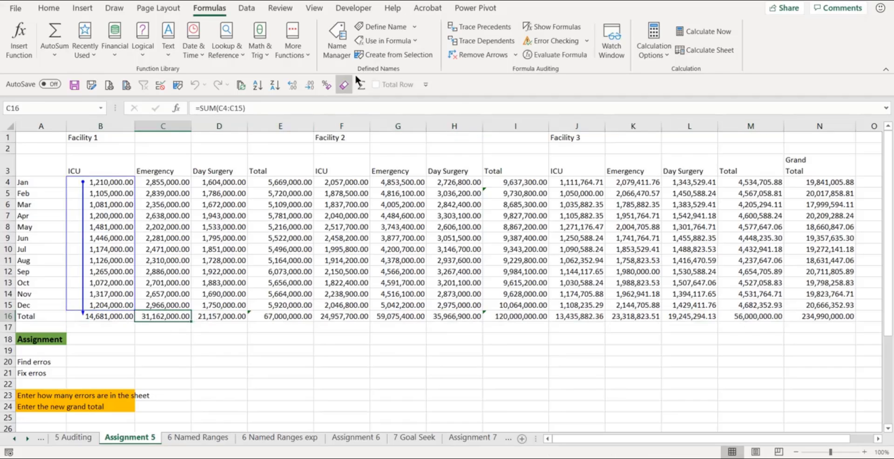
click(463, 28)
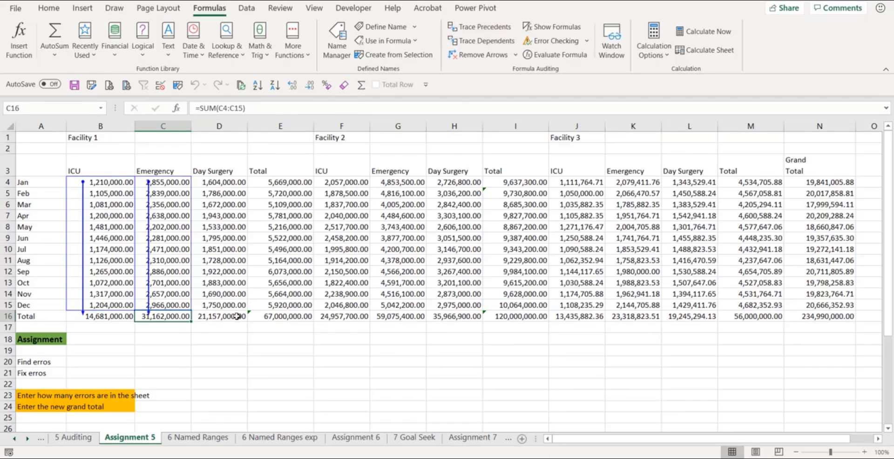
key(Right)
click(474, 27)
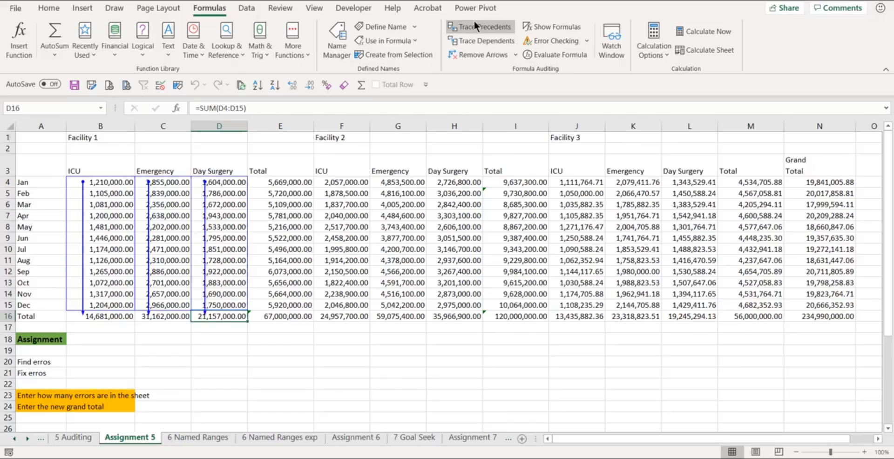
click(490, 53)
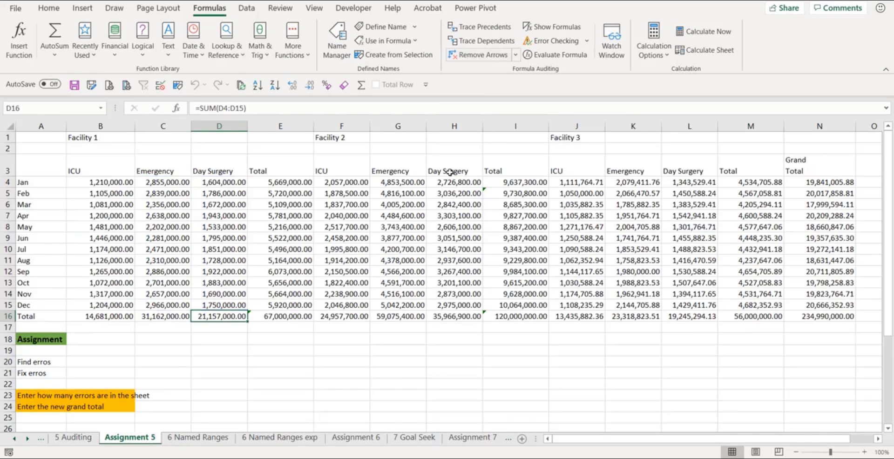
- Display the formulas on the Assignment 5 sheet and fill the Facility 2 ICU total formula from F16 into G16
click(405, 376)
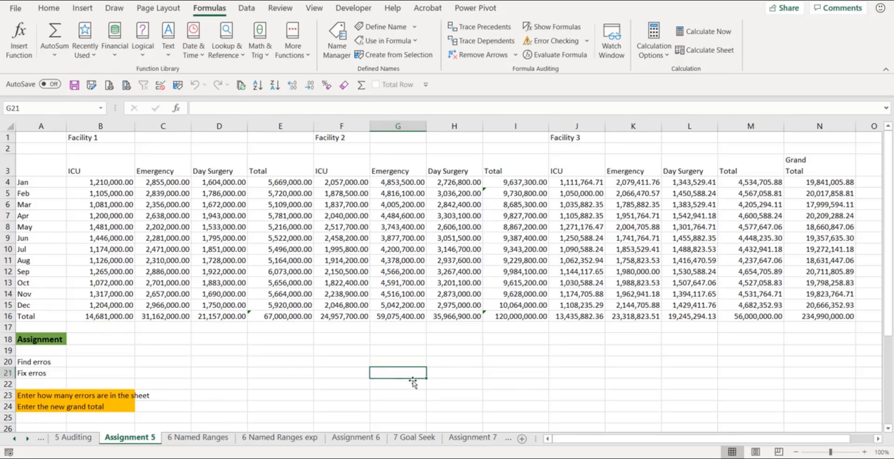
key(ctrl+grave)
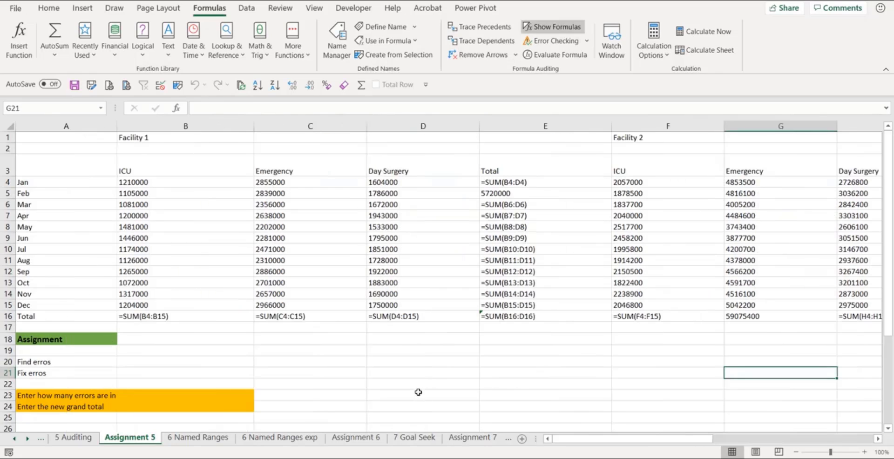
click(132, 319)
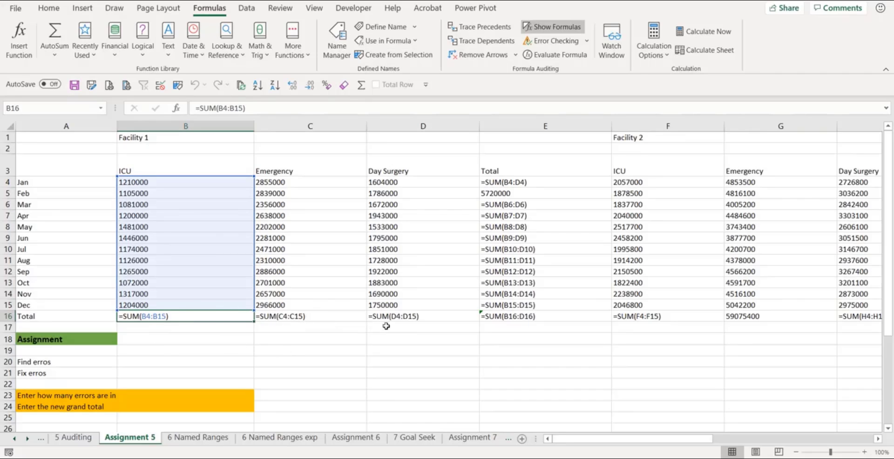
click(878, 438)
click(876, 438)
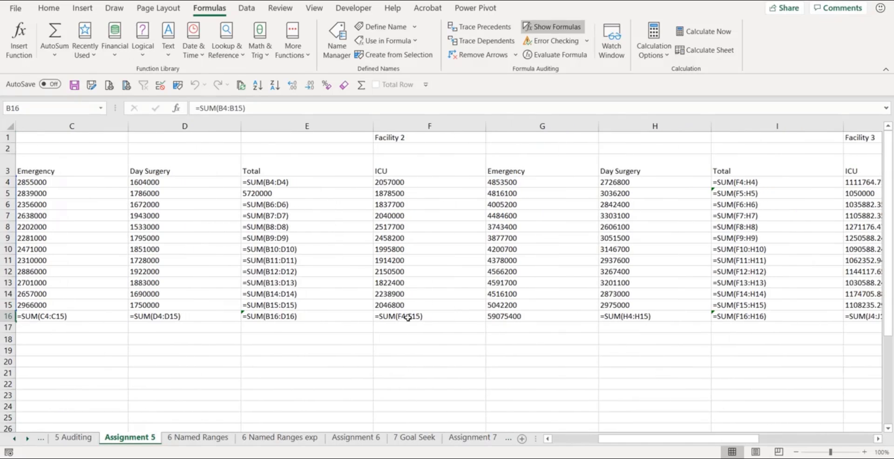
click(435, 316)
drag(487, 321, 595, 324)
- Fill the Facility 3 Emergency total formula from K16 across into the Day Surgery total in L16
drag(748, 434, 865, 418)
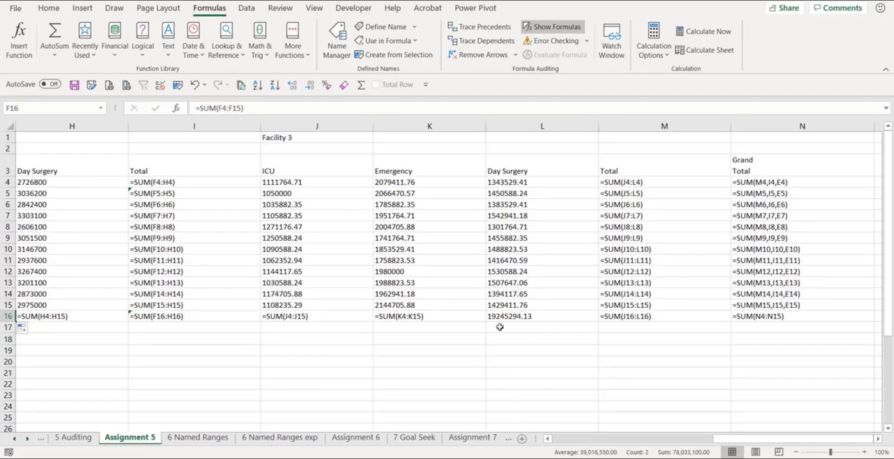
click(443, 316)
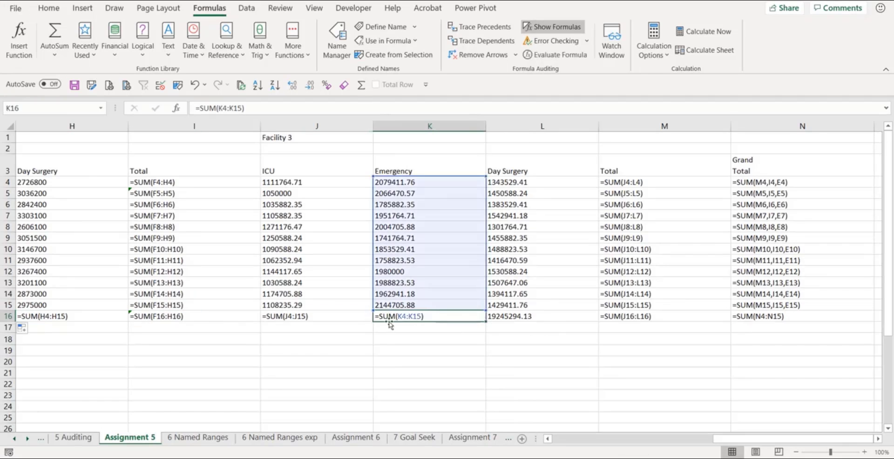
drag(488, 324, 599, 326)
- Check the total formulas in M16 and N16, and return the sheet to displaying values
click(648, 317)
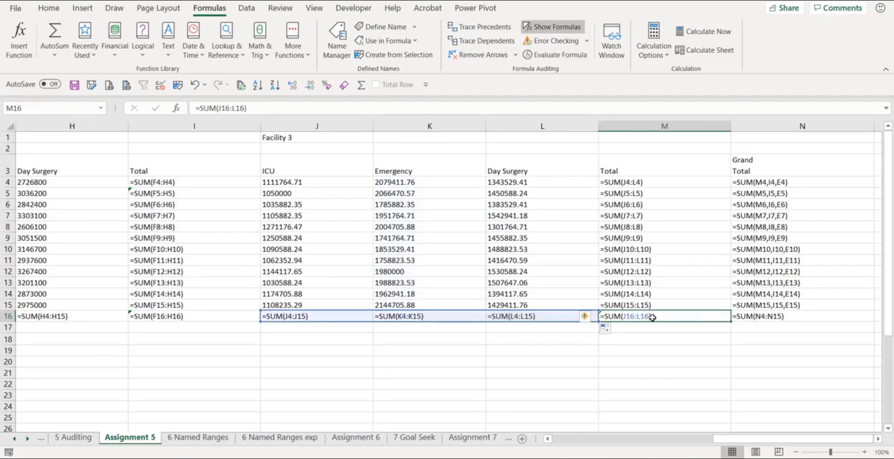
click(748, 315)
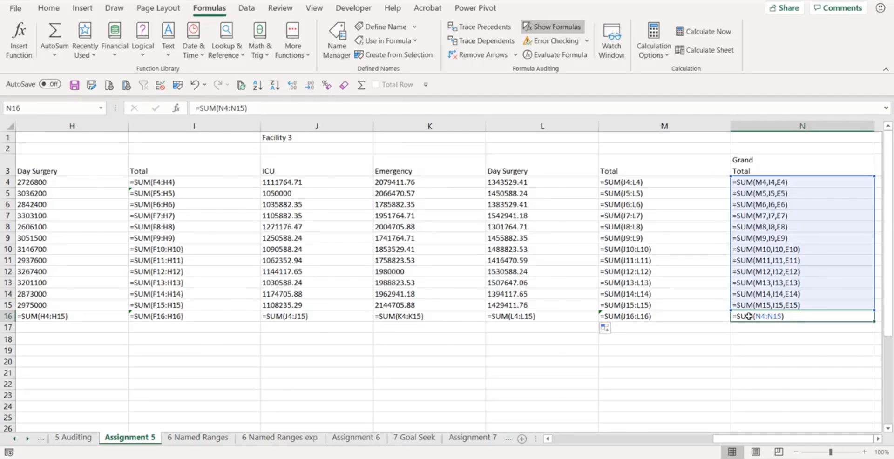
key(ctrl+grave)
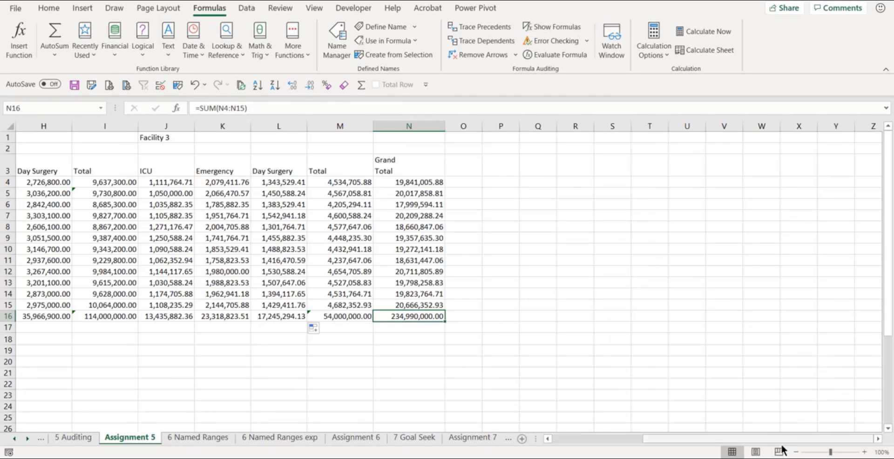
drag(779, 435, 716, 435)
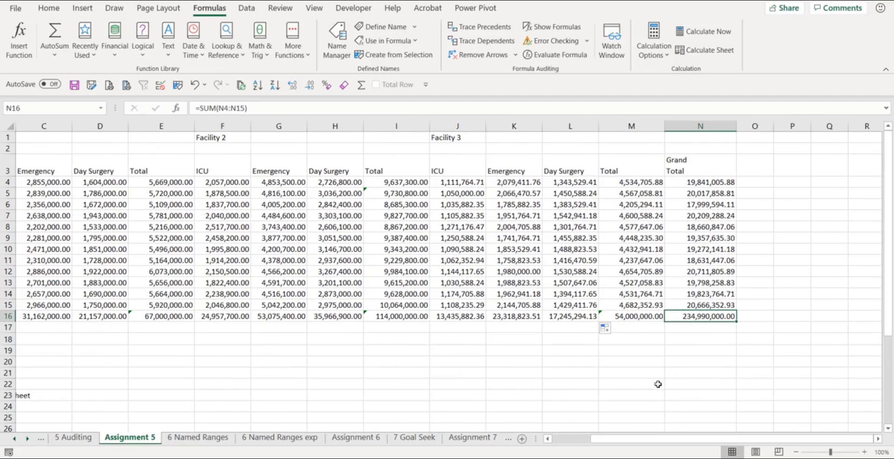